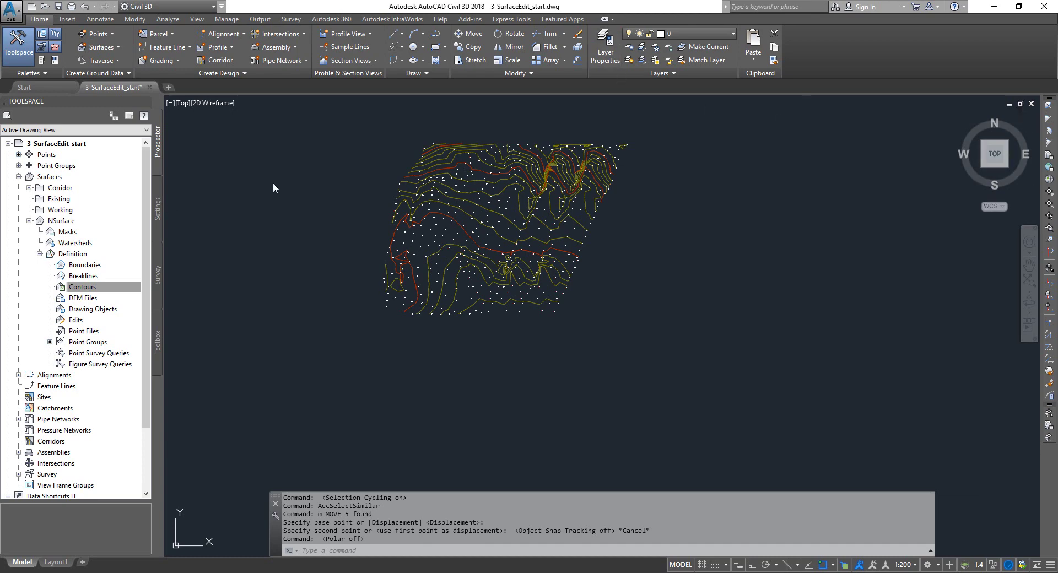
Zoom in and pan across the contours and survey points on NSurface's upper area.
{"action": "scroll", "coordinate": [387, 141], "scroll_direction": "up", "scroll_amount": 5}
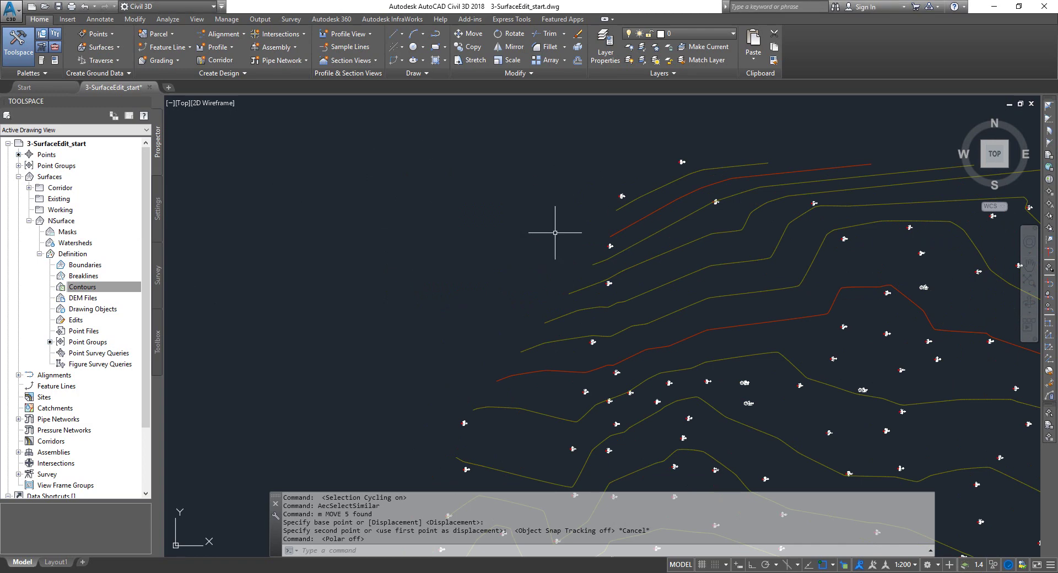
{"action": "middle_click_drag", "start_coordinate": [557, 229], "coordinate": [365, 215]}
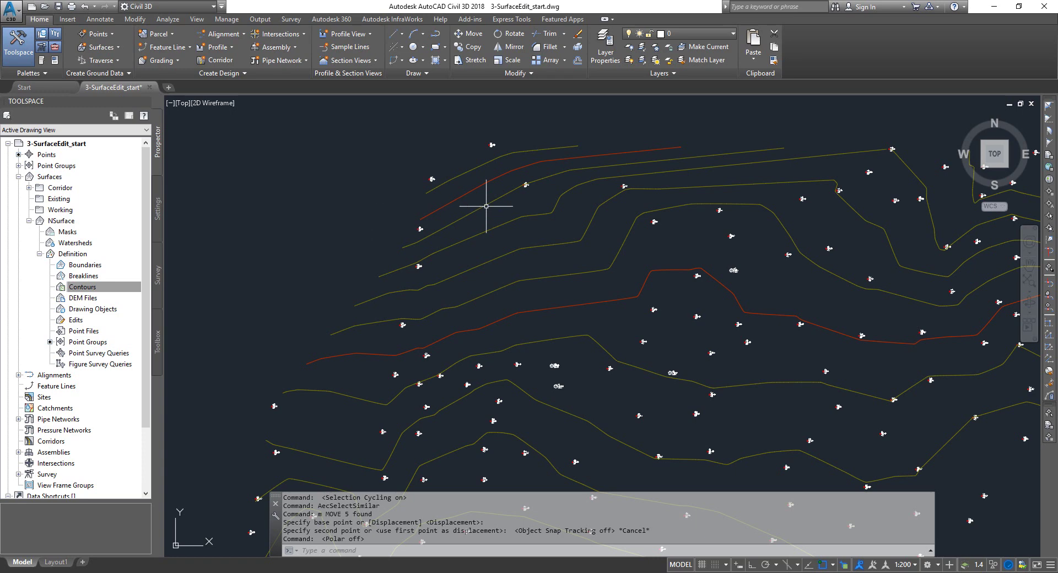
{"action": "middle_click_drag", "start_coordinate": [556, 266], "coordinate": [398, 277]}
{"action": "mouse_move", "coordinate": [307, 177]}
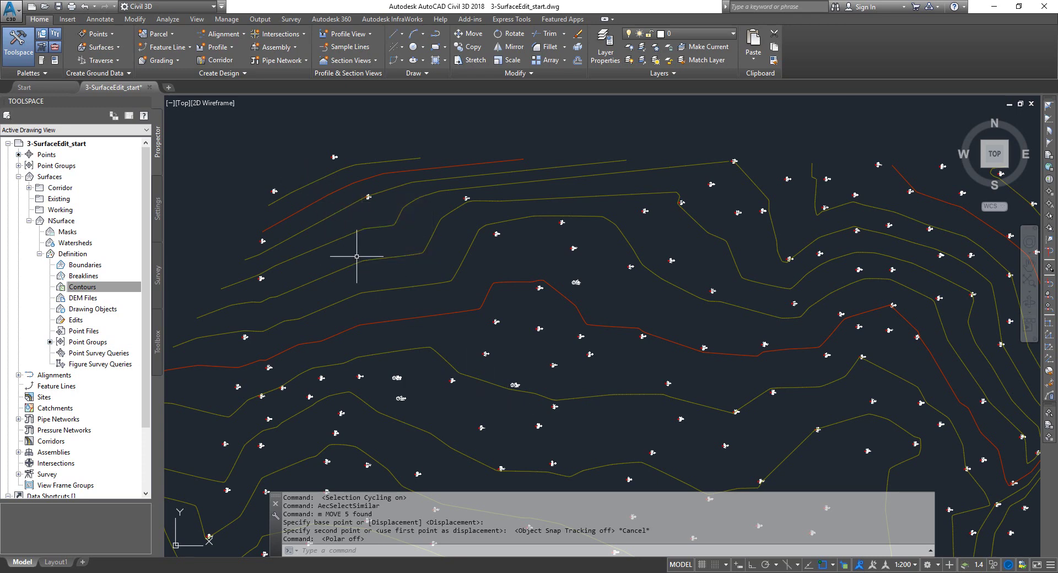
Select NSurface and launch Extract Objects from the Extract from Surface menu.
{"action": "mouse_move", "coordinate": [356, 256]}
{"action": "left_click", "coordinate": [350, 238]}
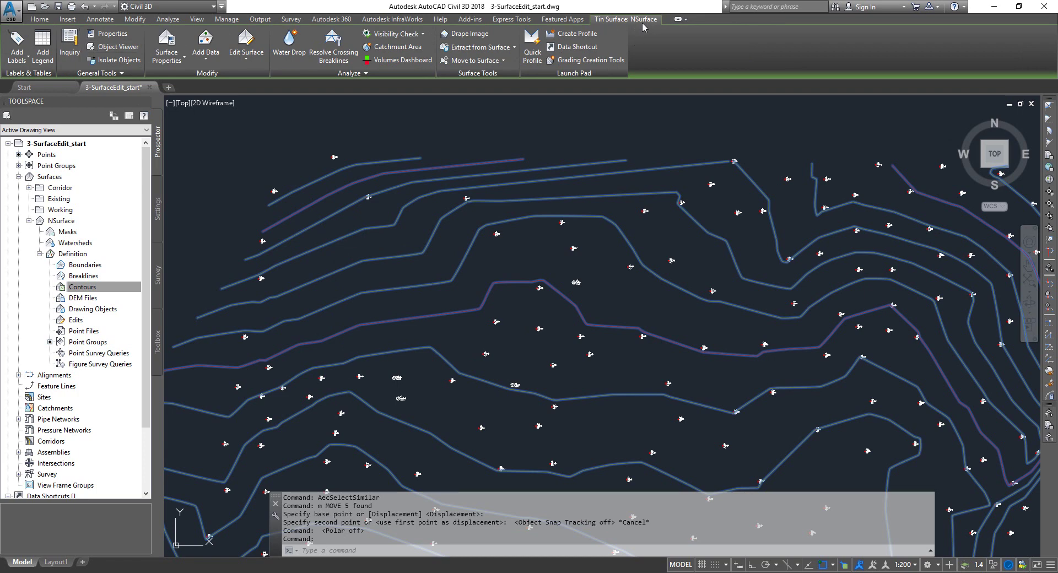
{"action": "left_click", "coordinate": [506, 48]}
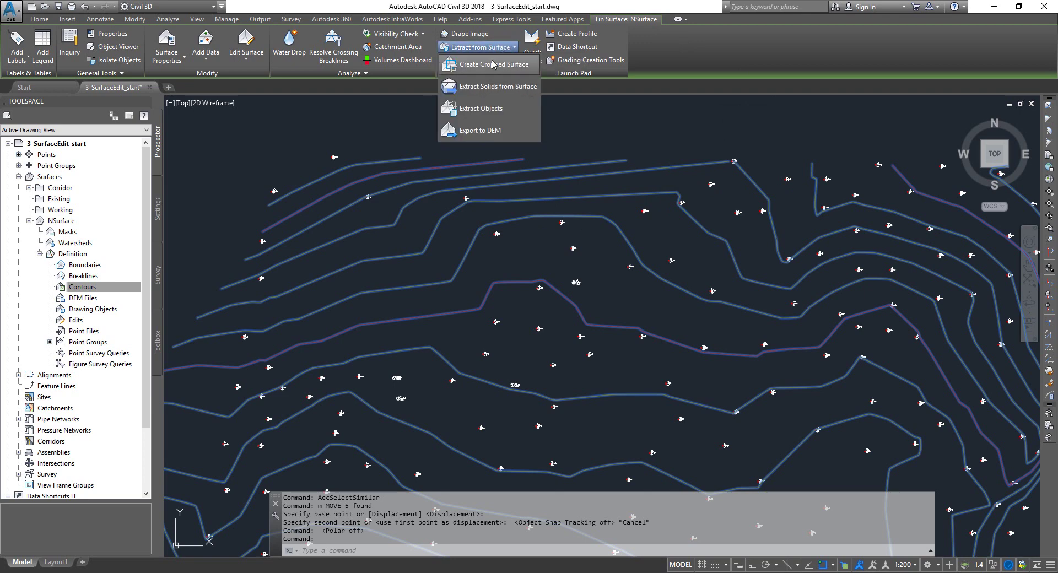
{"action": "left_click", "coordinate": [481, 111]}
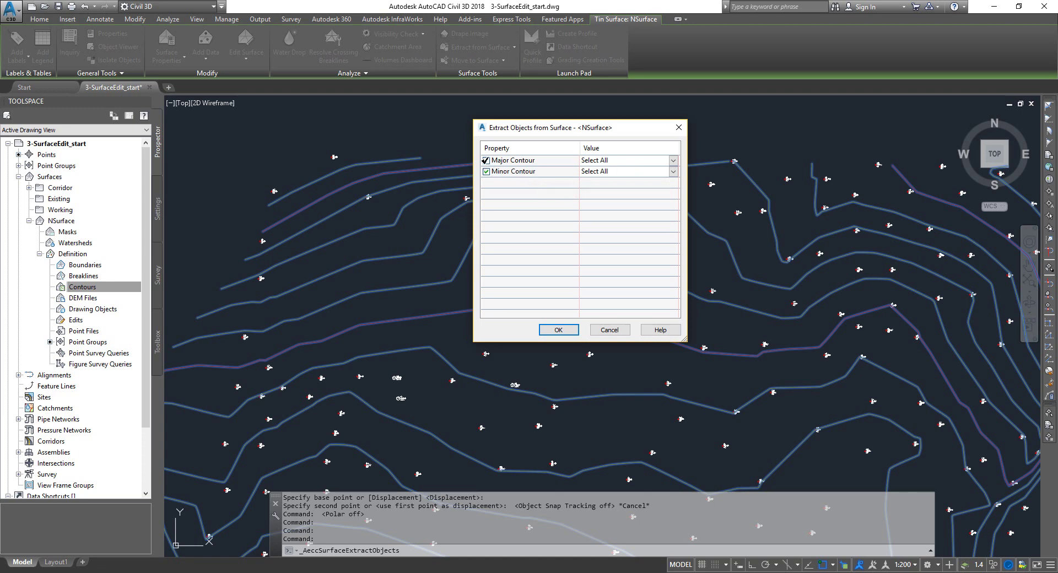
Exclude minor contours and pick a major contour polyline from the drawing to extract.
{"action": "left_click", "coordinate": [486, 172]}
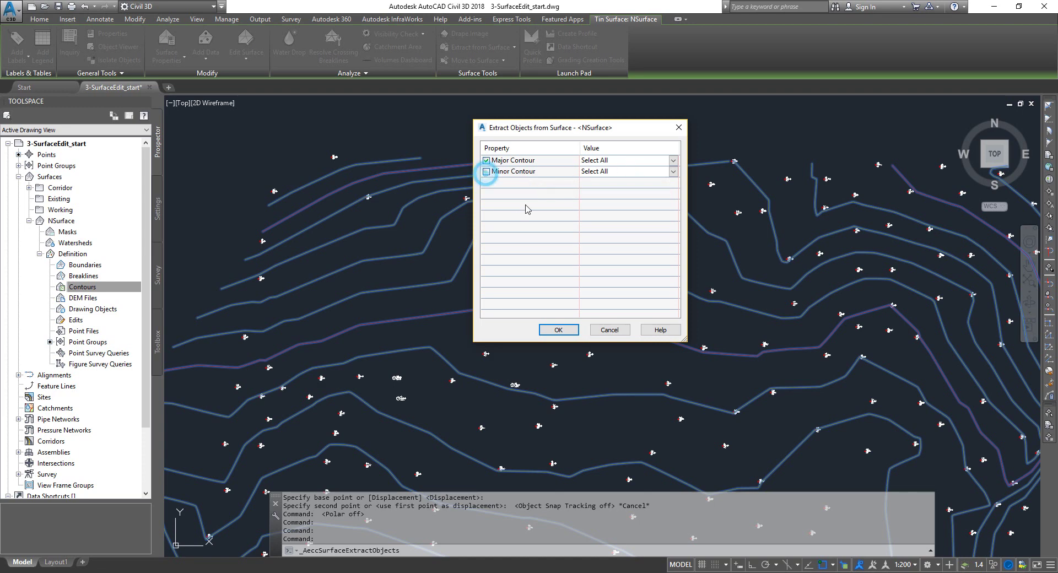
{"action": "left_click", "coordinate": [656, 161]}
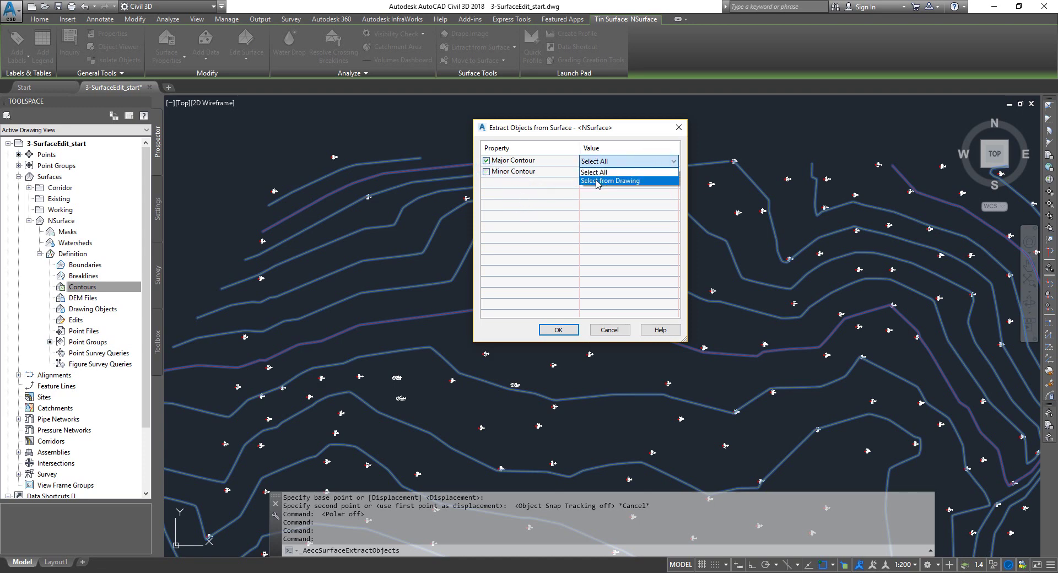
{"action": "left_click", "coordinate": [597, 181]}
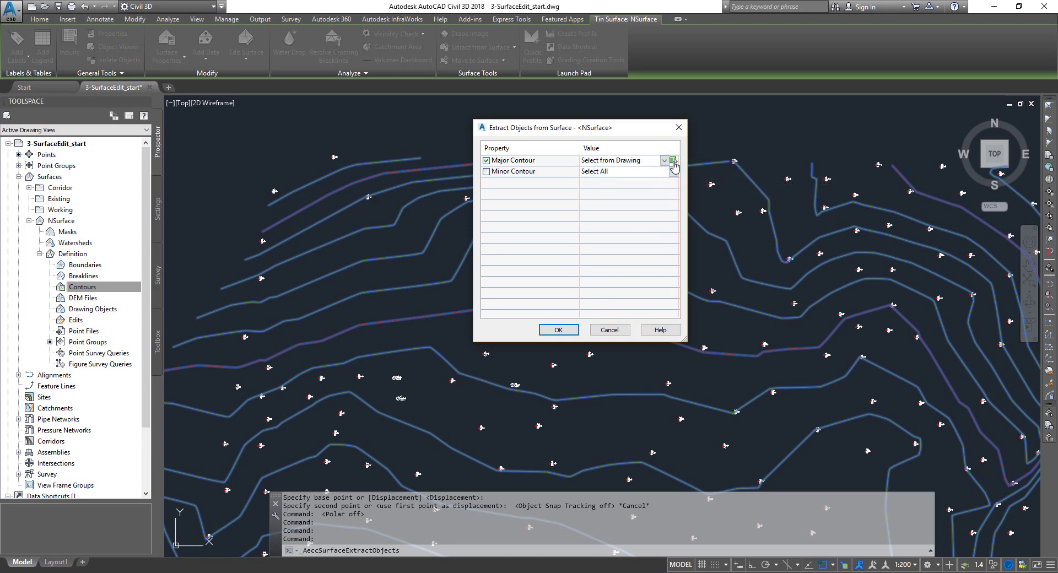
{"action": "left_click", "coordinate": [673, 161]}
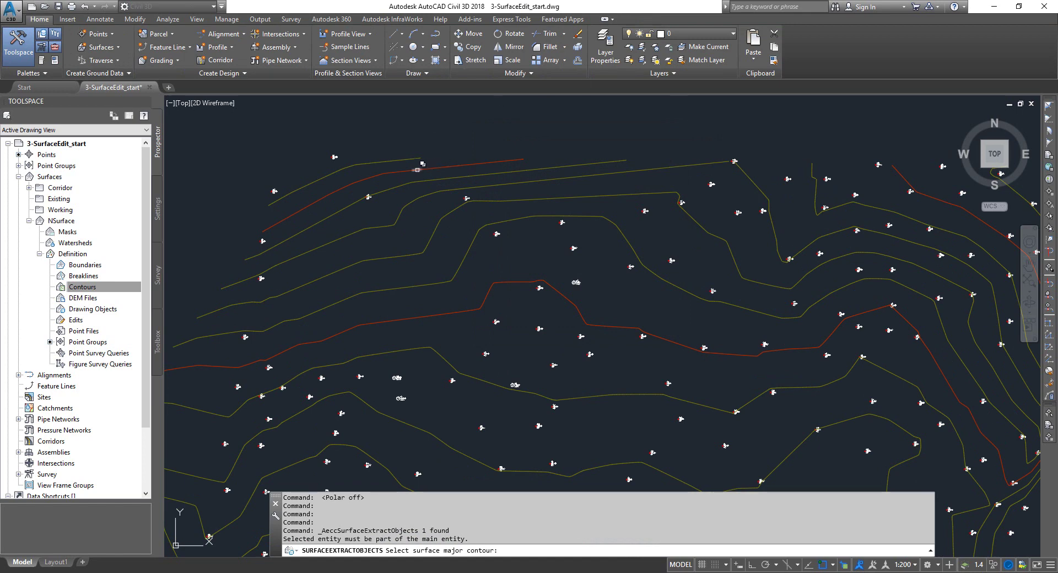
{"action": "left_click", "coordinate": [418, 170]}
{"action": "left_click", "coordinate": [463, 211]}
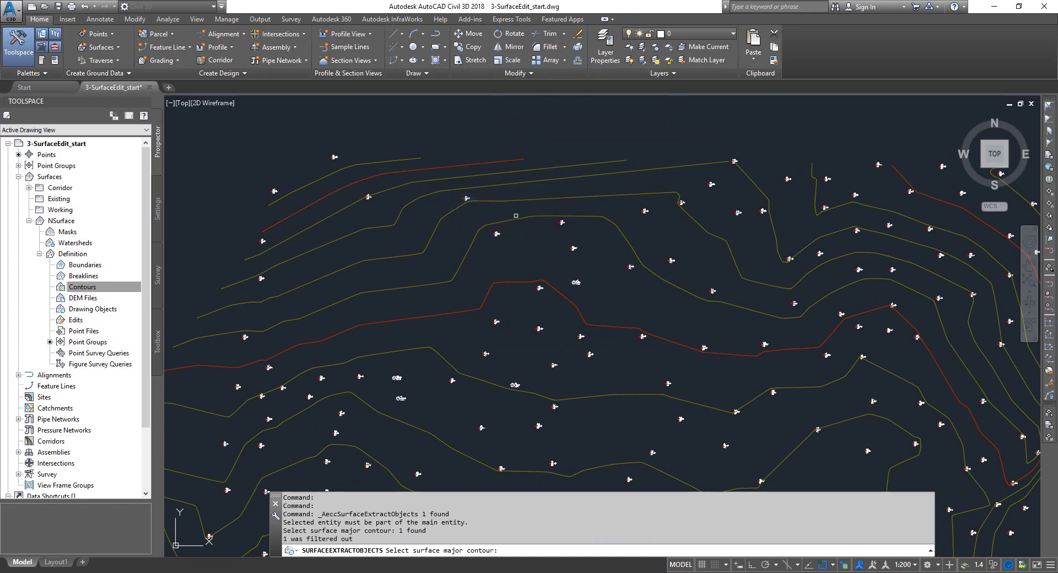
Re-pick the top major contour polyline, then cancel the extraction with Esc.
{"action": "key", "text": "Return"}
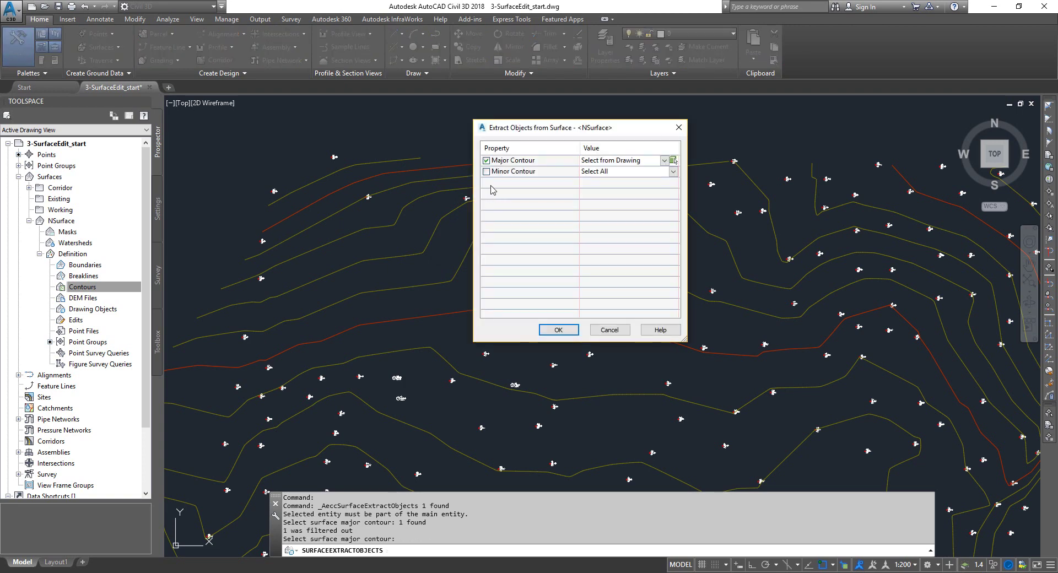
{"action": "left_click", "coordinate": [559, 328]}
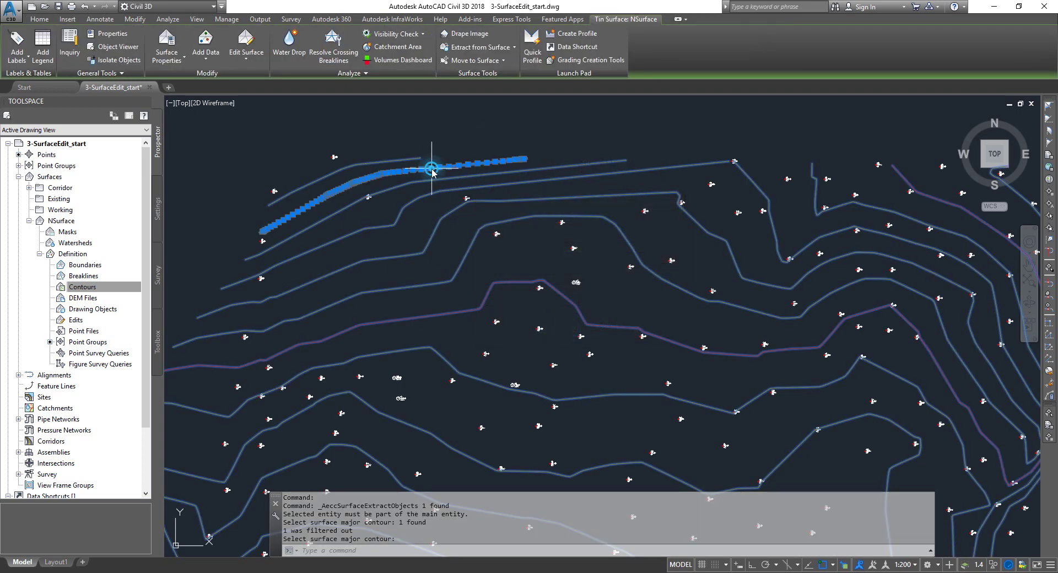
{"action": "left_click", "coordinate": [432, 167]}
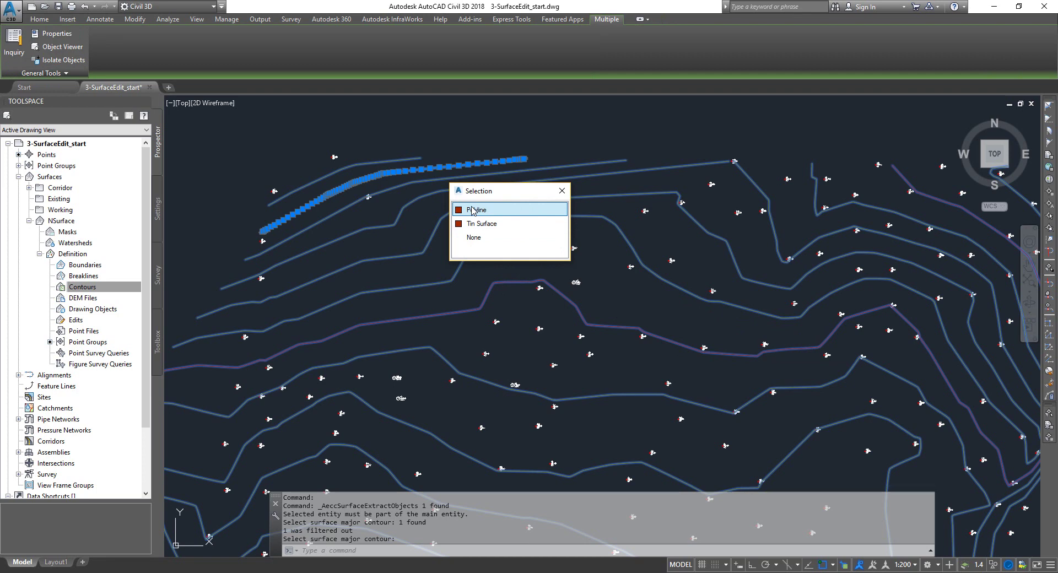
{"action": "left_click", "coordinate": [473, 210]}
{"action": "key", "text": "Escape"}
{"action": "key", "text": "Escape"}
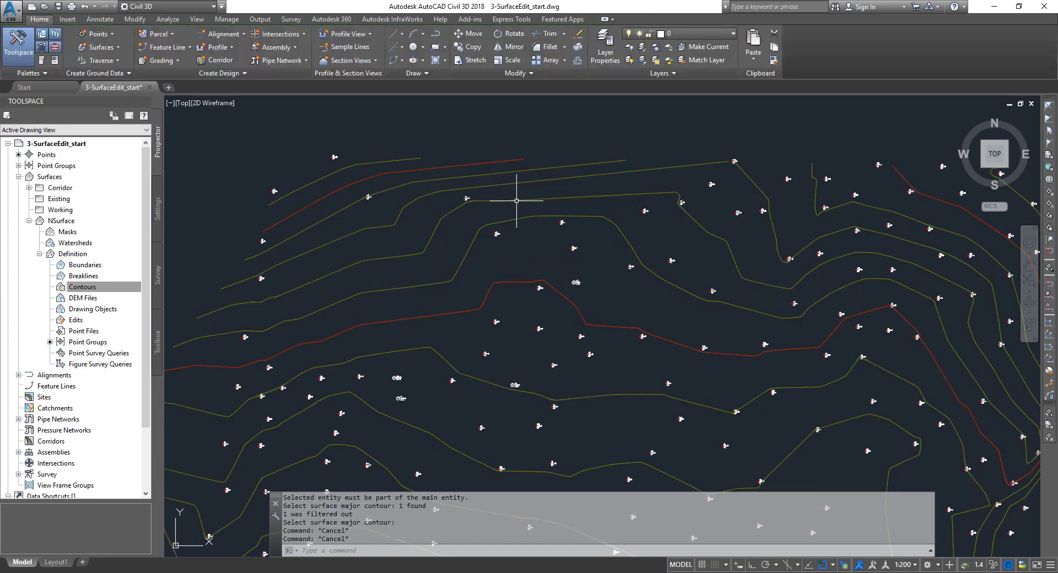
Apply the magenta triangulation style to NSurface through Surface Properties.
{"action": "left_click", "coordinate": [501, 173]}
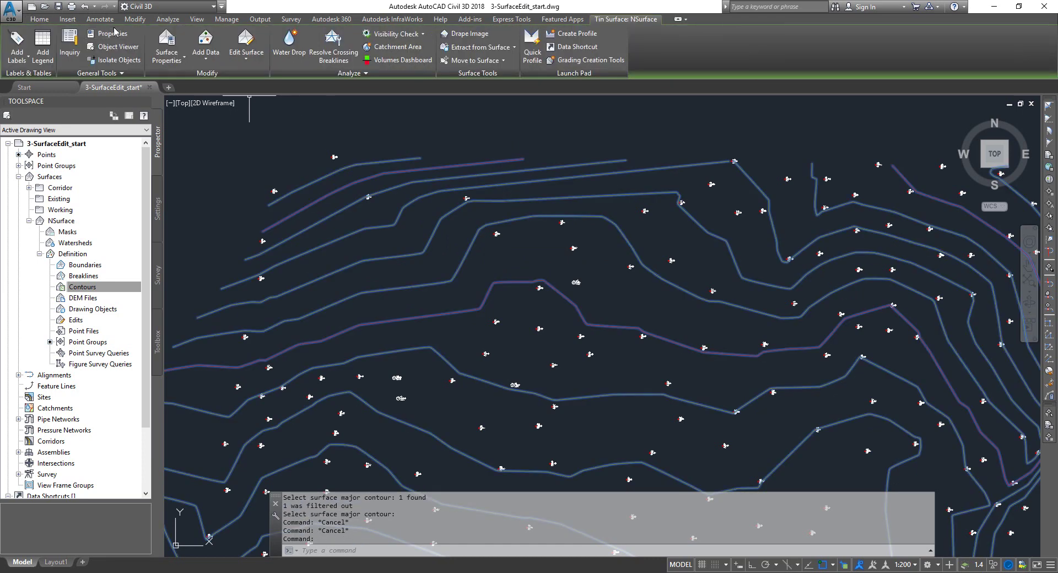
{"action": "left_click", "coordinate": [169, 44]}
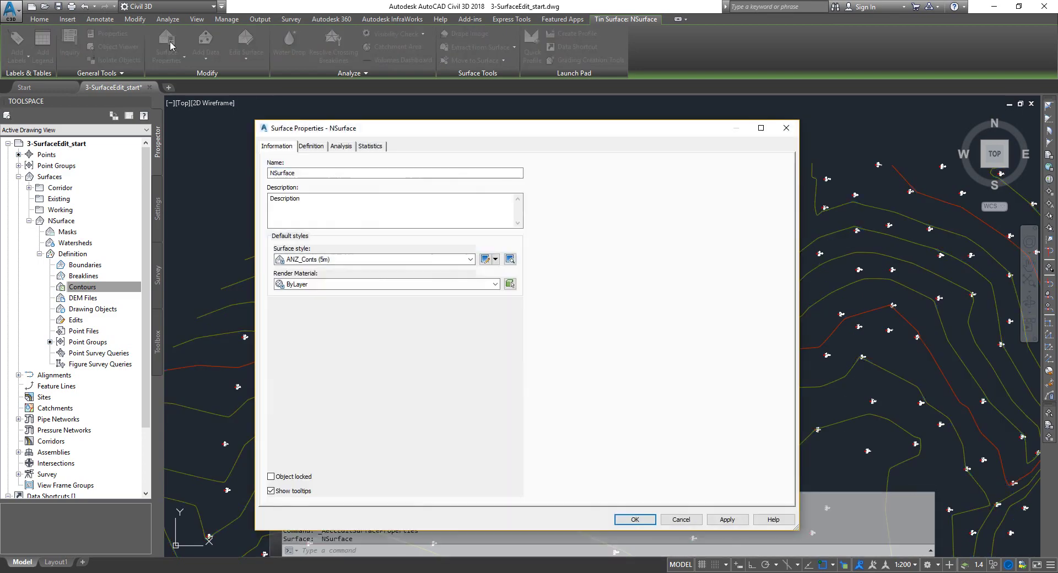
{"action": "left_click", "coordinate": [339, 260]}
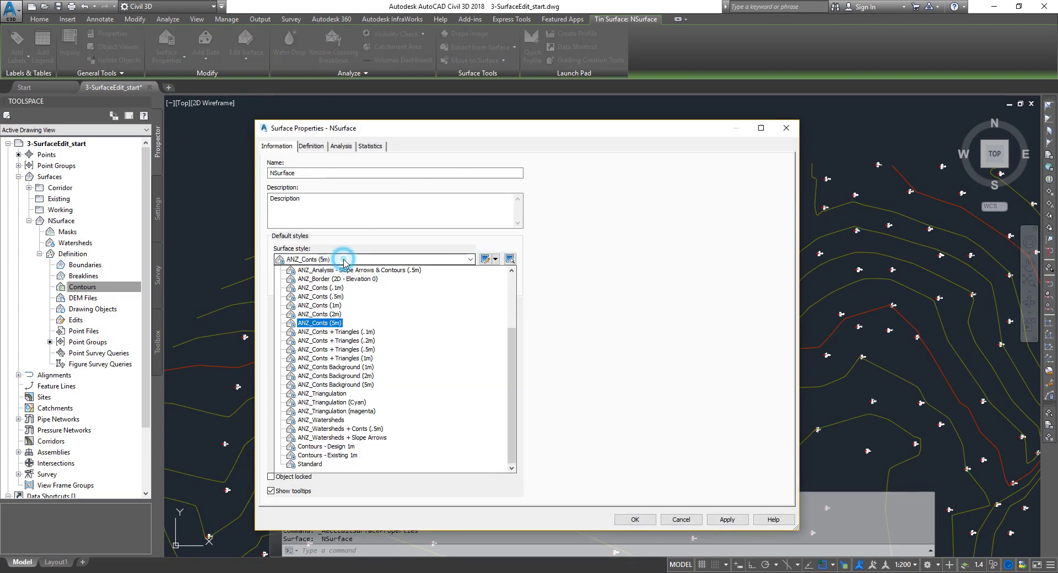
{"action": "left_click", "coordinate": [333, 412]}
{"action": "left_click", "coordinate": [635, 520]}
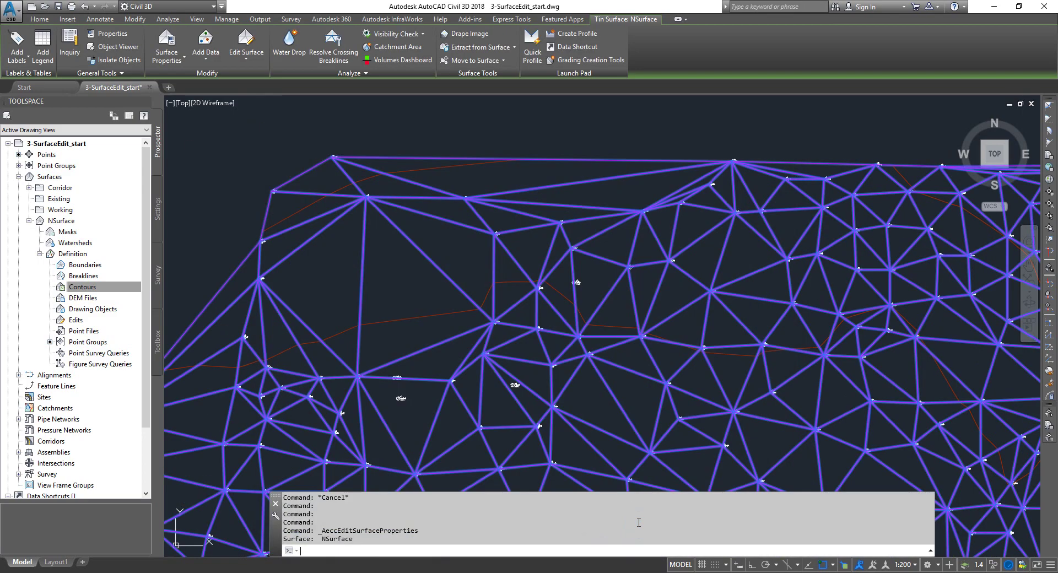
Extract all triangles from NSurface using Extract Objects.
{"action": "left_click", "coordinate": [472, 48]}
{"action": "left_click", "coordinate": [473, 108]}
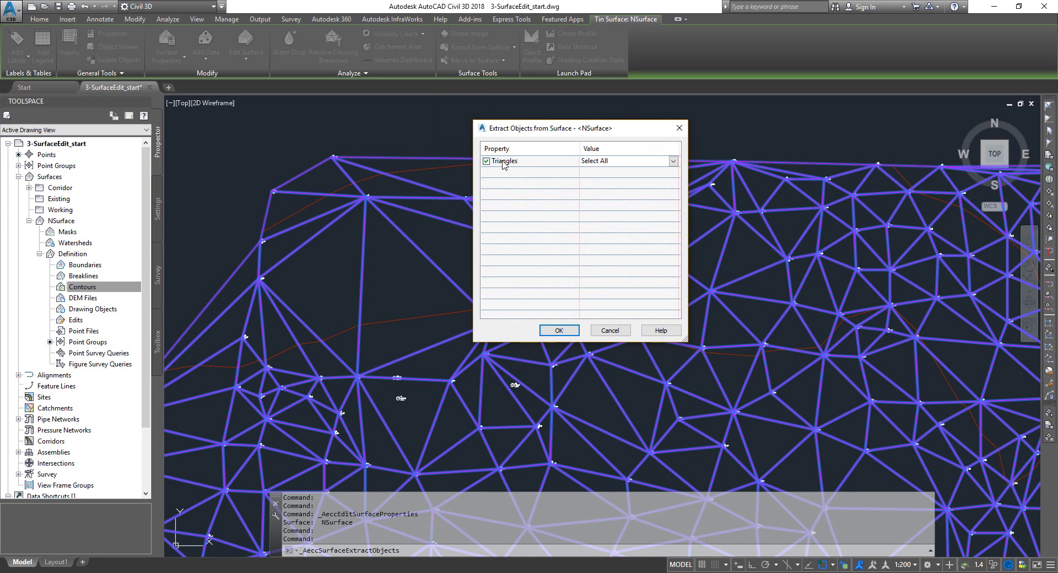
{"action": "left_click", "coordinate": [673, 161]}
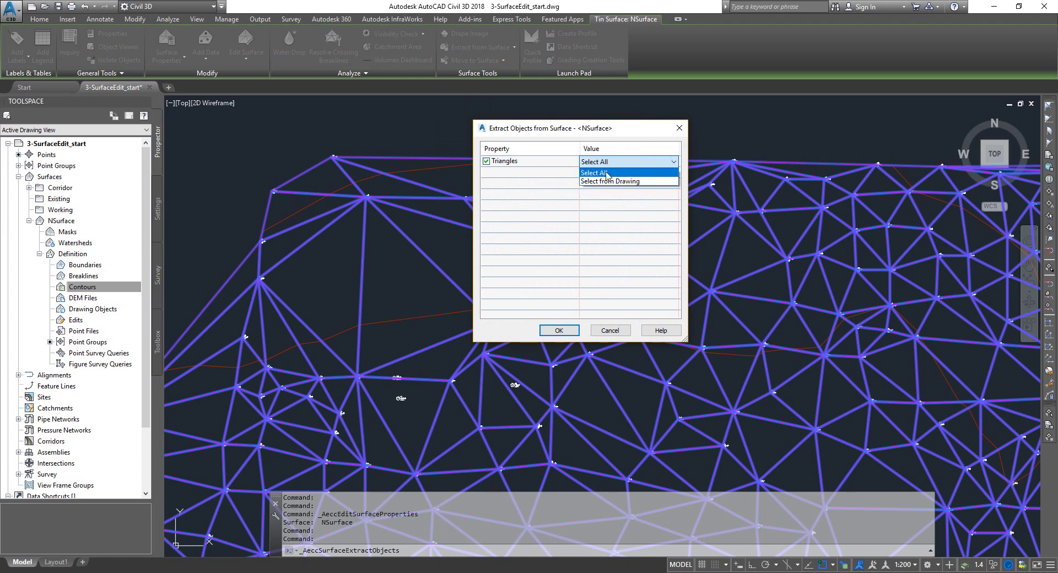
{"action": "left_click", "coordinate": [560, 331]}
{"action": "left_click", "coordinate": [561, 330]}
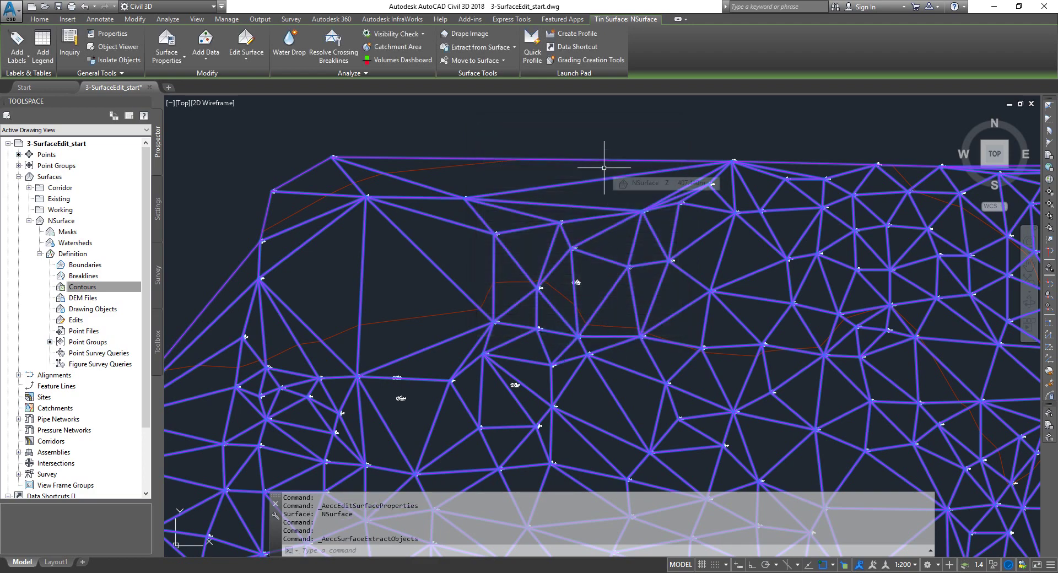
Inspect an extracted triangle, undo the extraction, and reselect NSurface.
{"action": "key", "text": "Escape"}
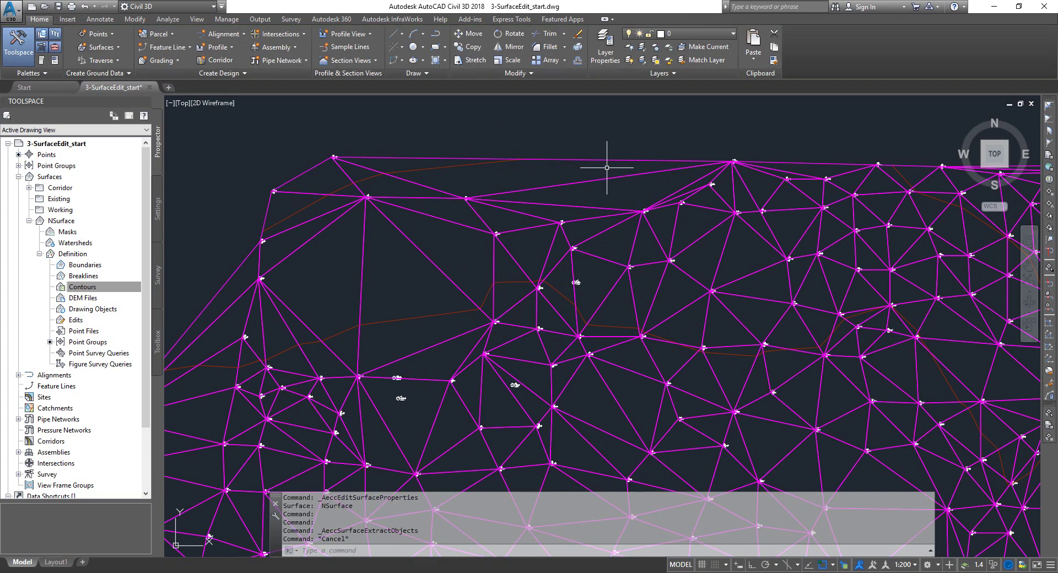
{"action": "left_click", "coordinate": [558, 160]}
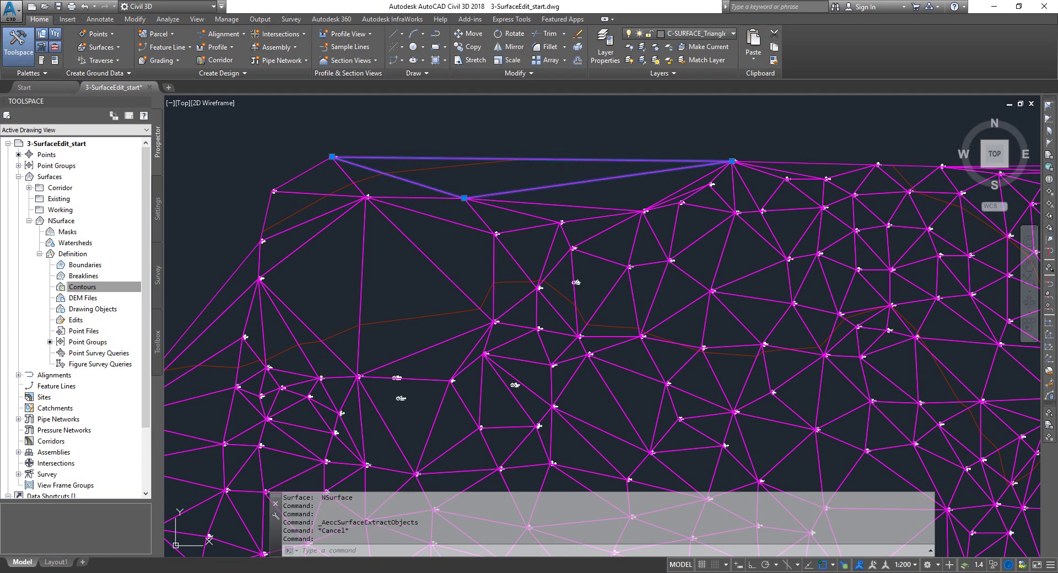
{"action": "key", "text": "ctrl+z"}
{"action": "key", "text": "ctrl+z"}
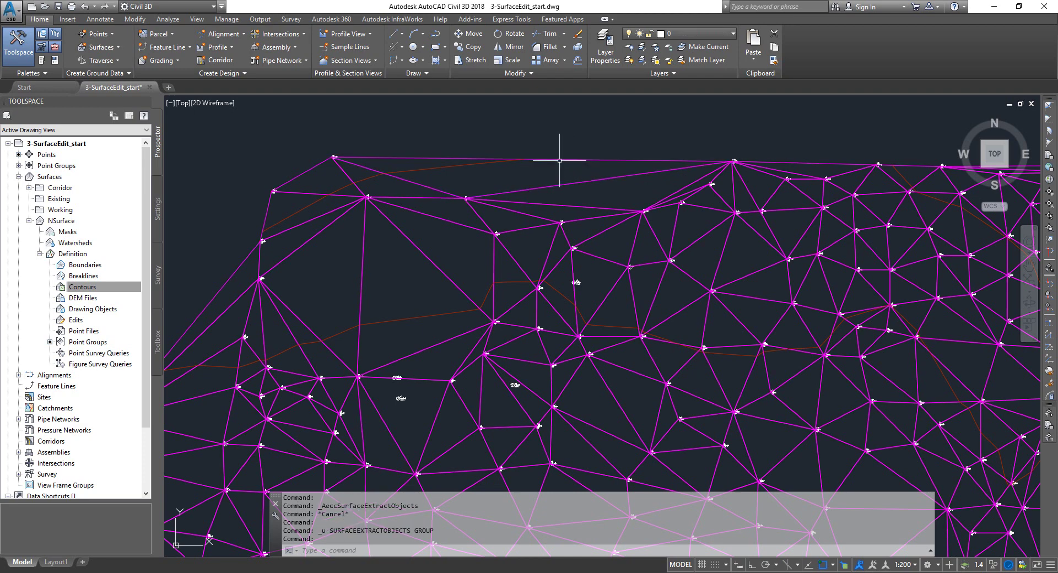
{"action": "left_click", "coordinate": [518, 172]}
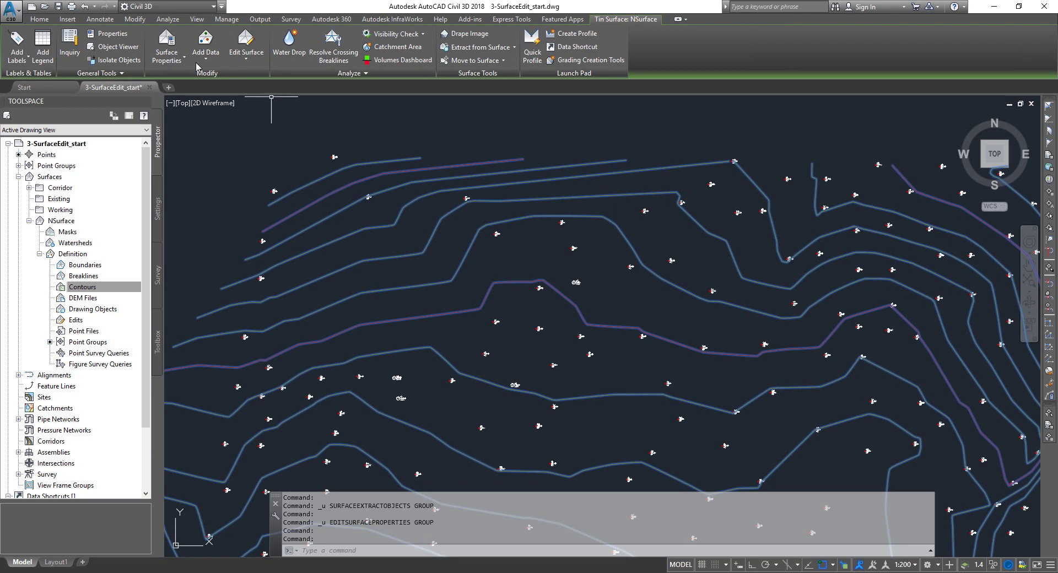
Keep NSurface's surface style as ANZ_Conts (5m) and list the style copy/edit options.
{"action": "left_click", "coordinate": [164, 39]}
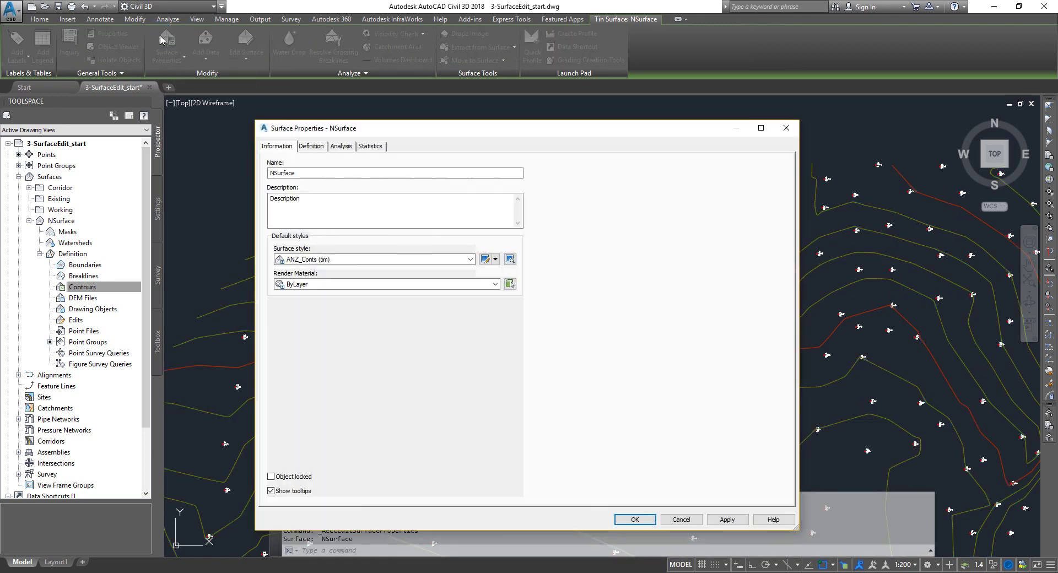
{"action": "left_click", "coordinate": [379, 259]}
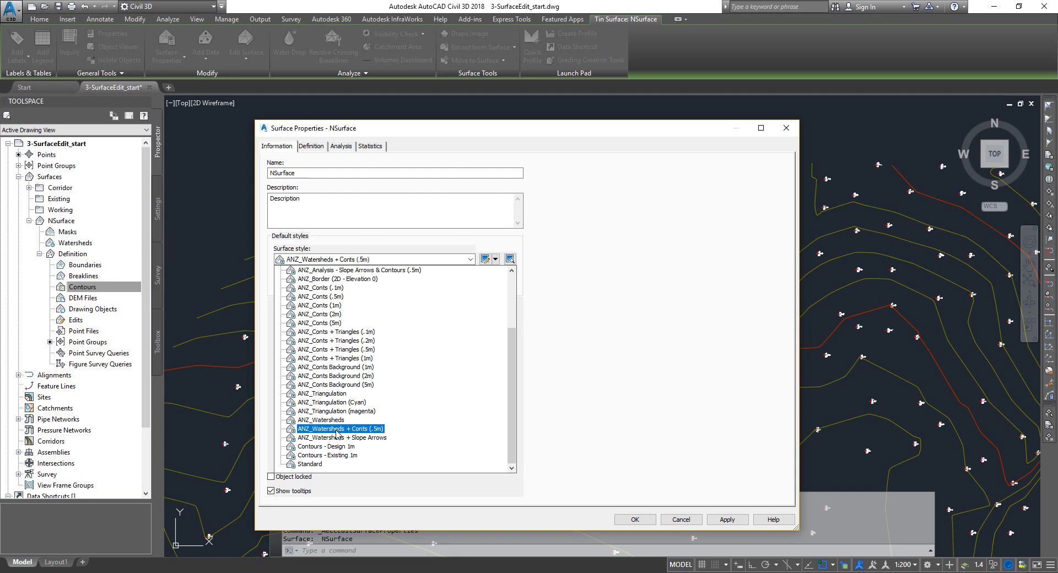
{"action": "left_click", "coordinate": [320, 323]}
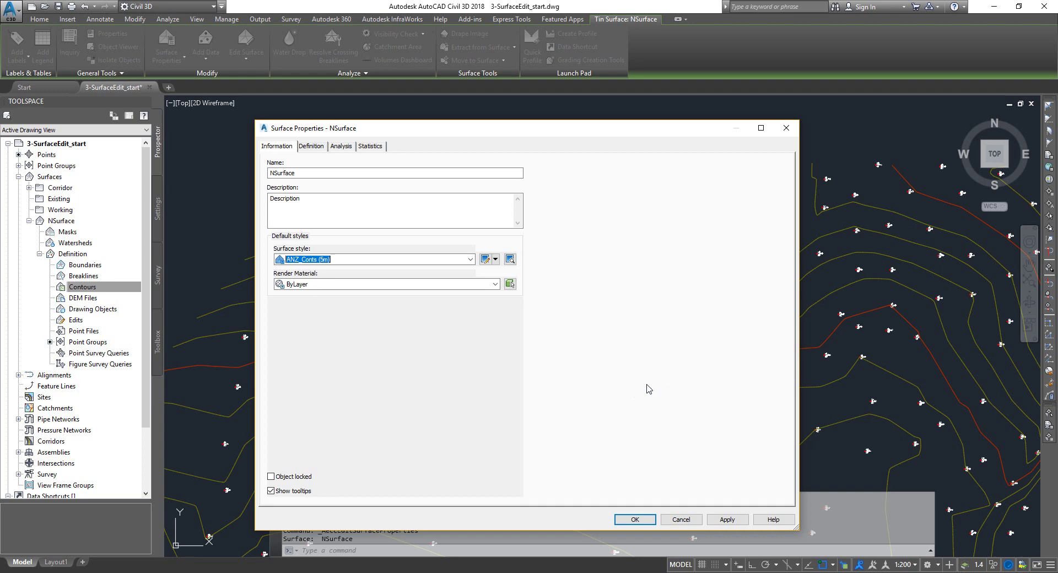
{"action": "left_click", "coordinate": [497, 259]}
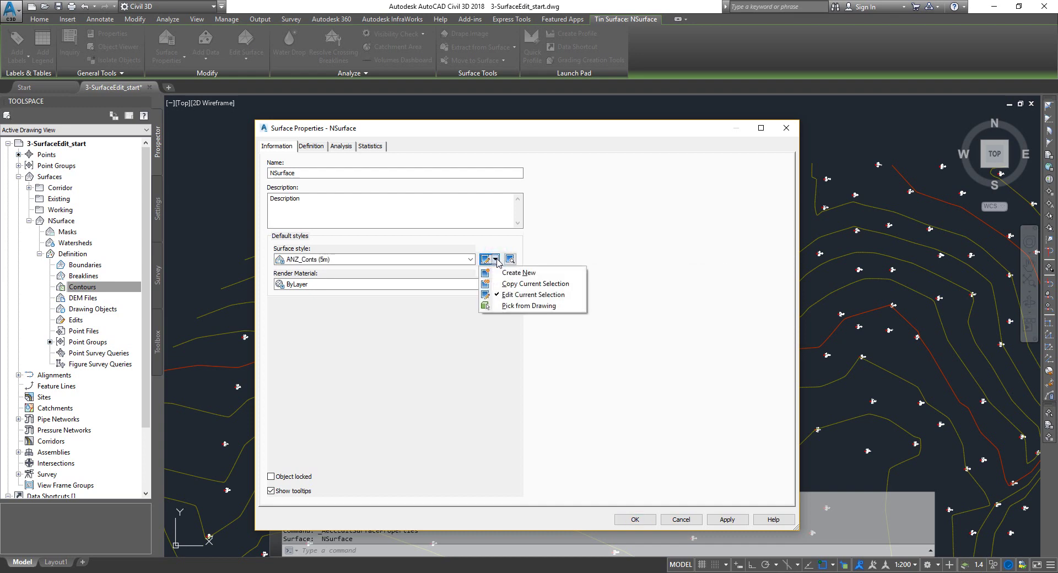
Copy ANZ_Conts (5m) as Surface_Extraction_Style and enter the creator's initials in Created by.
{"action": "left_click", "coordinate": [530, 285]}
{"action": "left_click", "coordinate": [365, 220]}
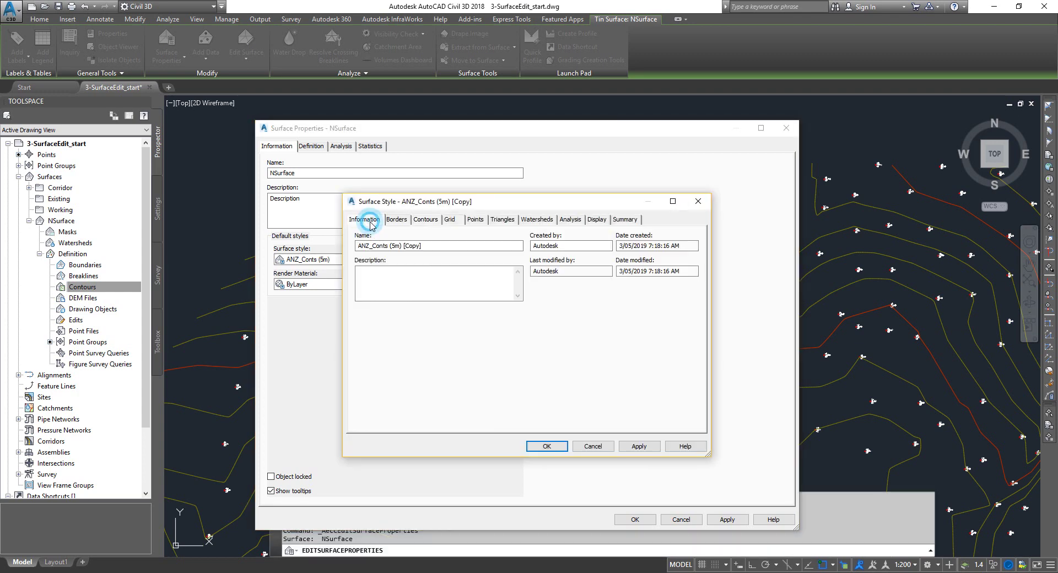
{"action": "left_click_drag", "start_coordinate": [430, 246], "coordinate": [351, 244]}
{"action": "type", "text": "S"}
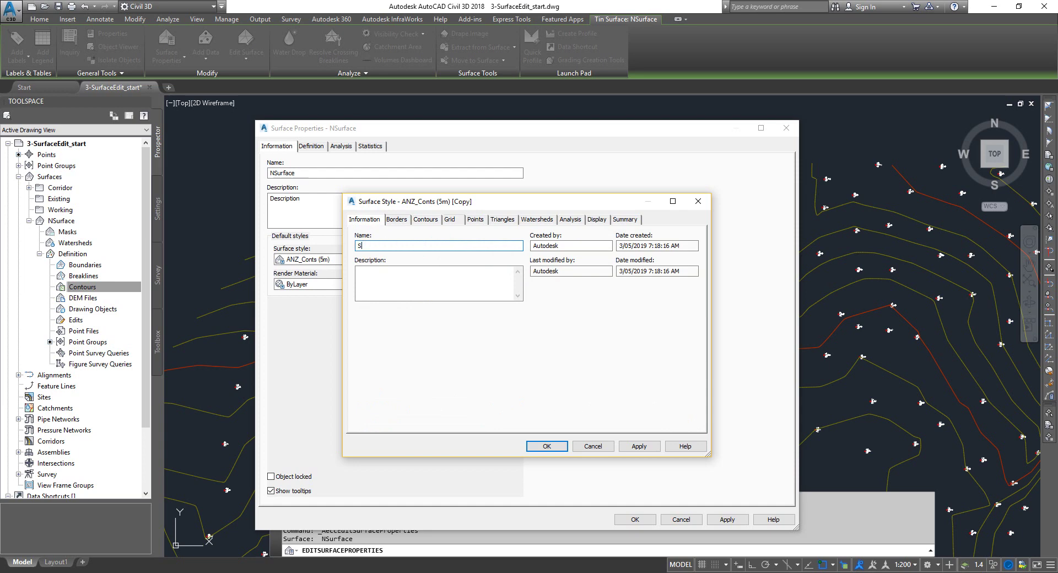
{"action": "type", "text": "urface_Extraction_Style"}
{"action": "left_click", "coordinate": [400, 280]}
{"action": "double_click", "coordinate": [552, 246]}
{"action": "type", "text": "RG"}
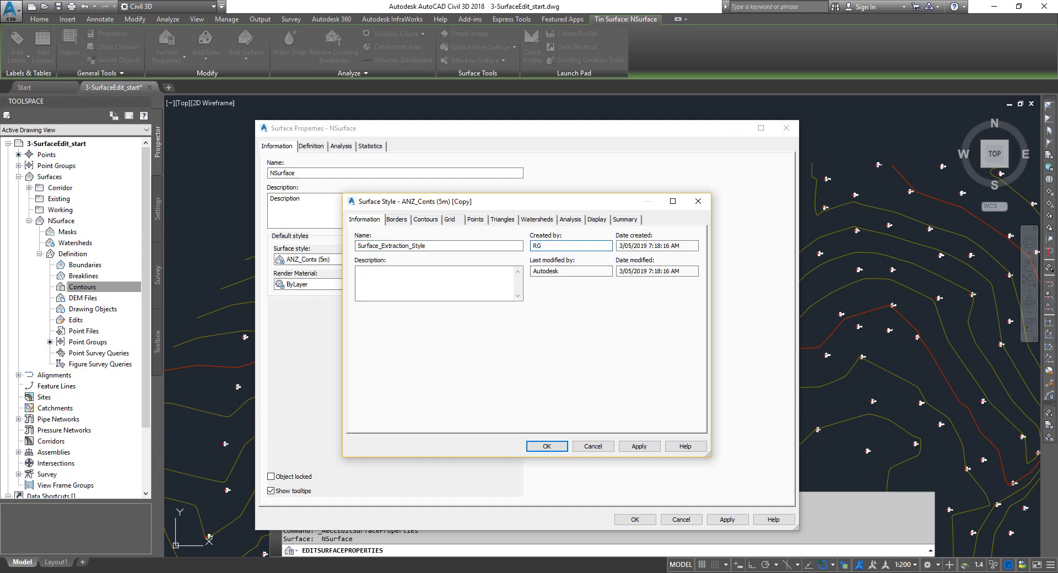
{"action": "left_click", "coordinate": [394, 220]}
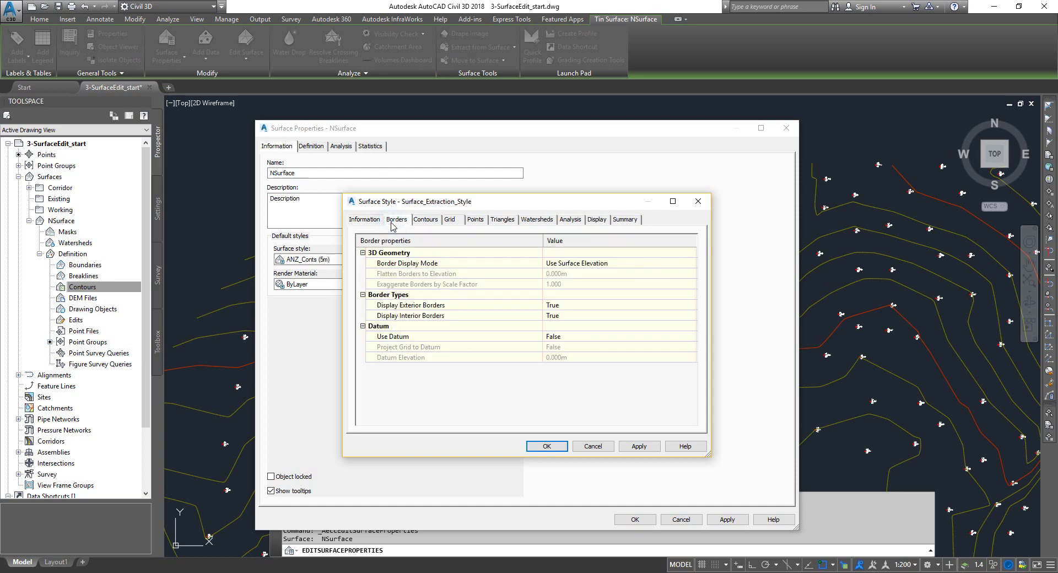
Review the new style's Contours, Points, Triangles, Watersheds and Analysis settings.
{"action": "left_click", "coordinate": [428, 221]}
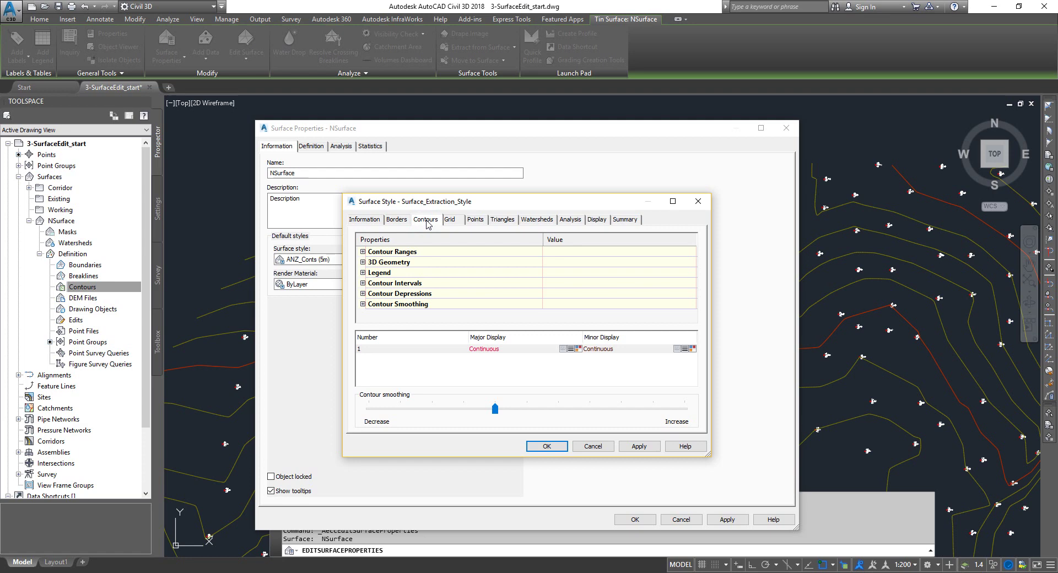
{"action": "left_click", "coordinate": [479, 222]}
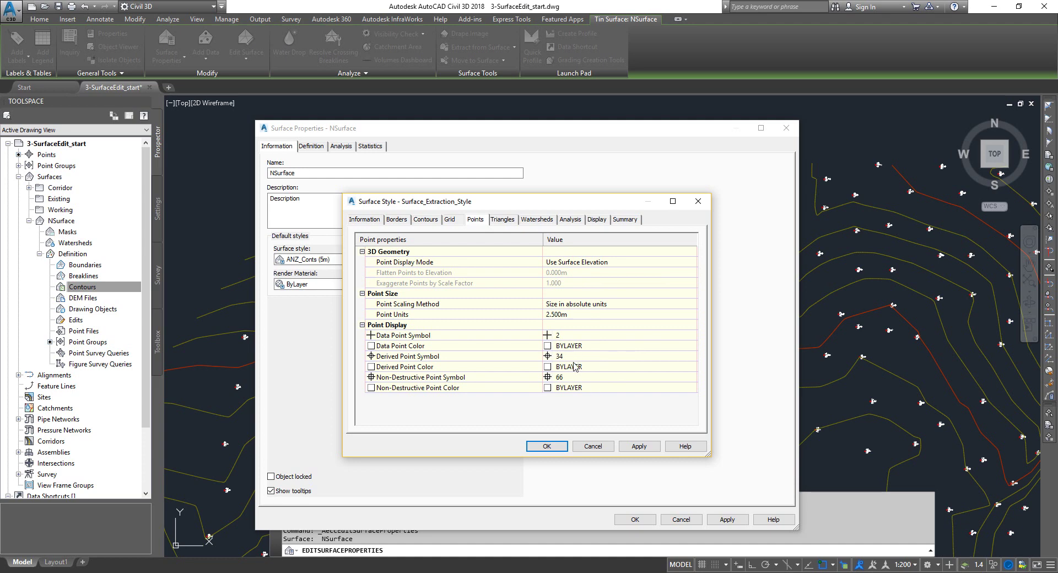
{"action": "left_click", "coordinate": [502, 220]}
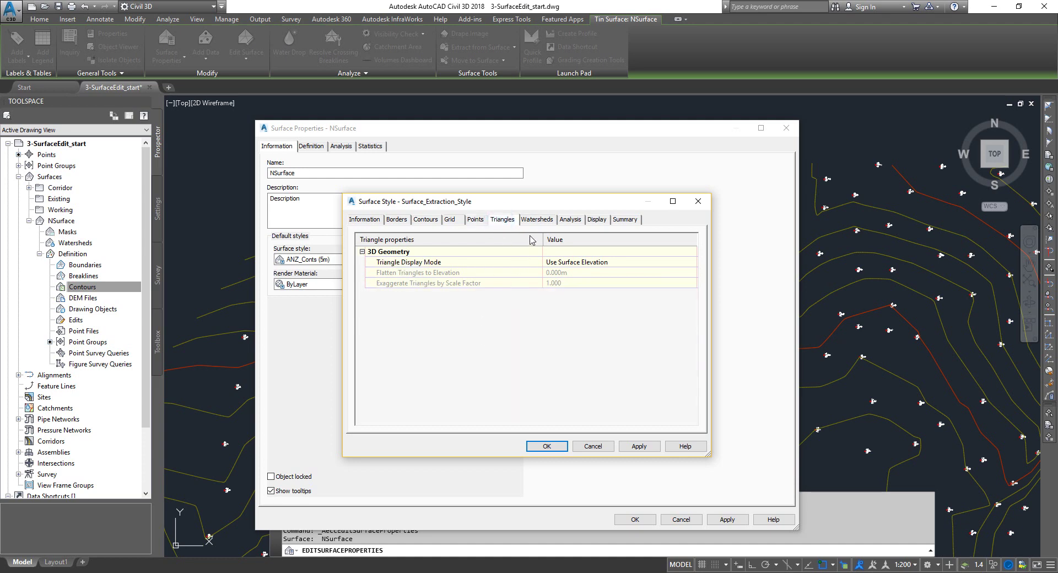
{"action": "left_click", "coordinate": [537, 219]}
{"action": "left_click", "coordinate": [570, 219]}
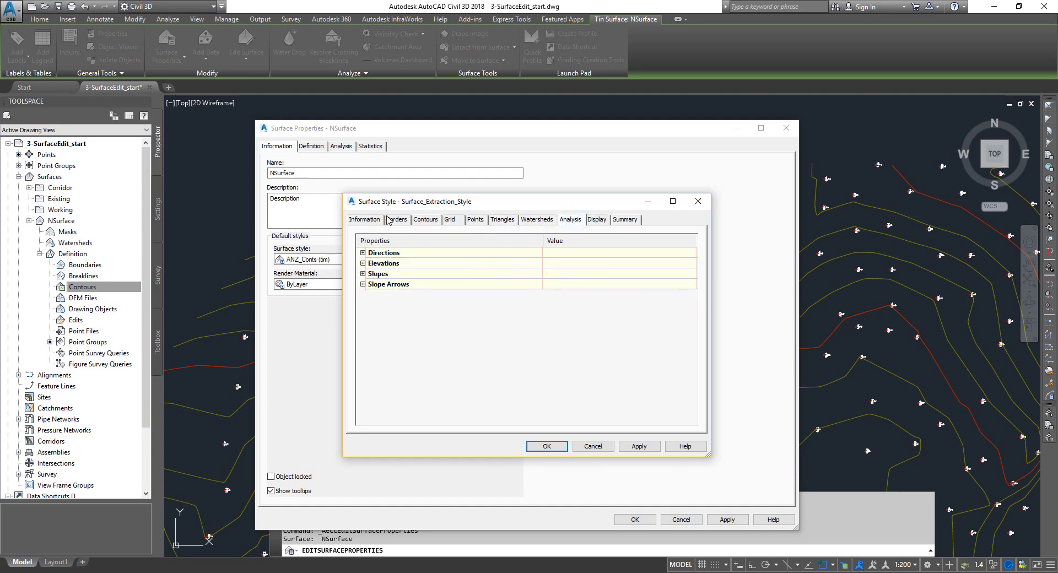
{"action": "left_click", "coordinate": [597, 219]}
Turn on Points, Triangles, Border, User Contours, Gridded, Directions, Elevations, Slopes, Slope Arrows and Watersheds.
{"action": "left_click", "coordinate": [401, 284]}
{"action": "left_click", "coordinate": [401, 292]}
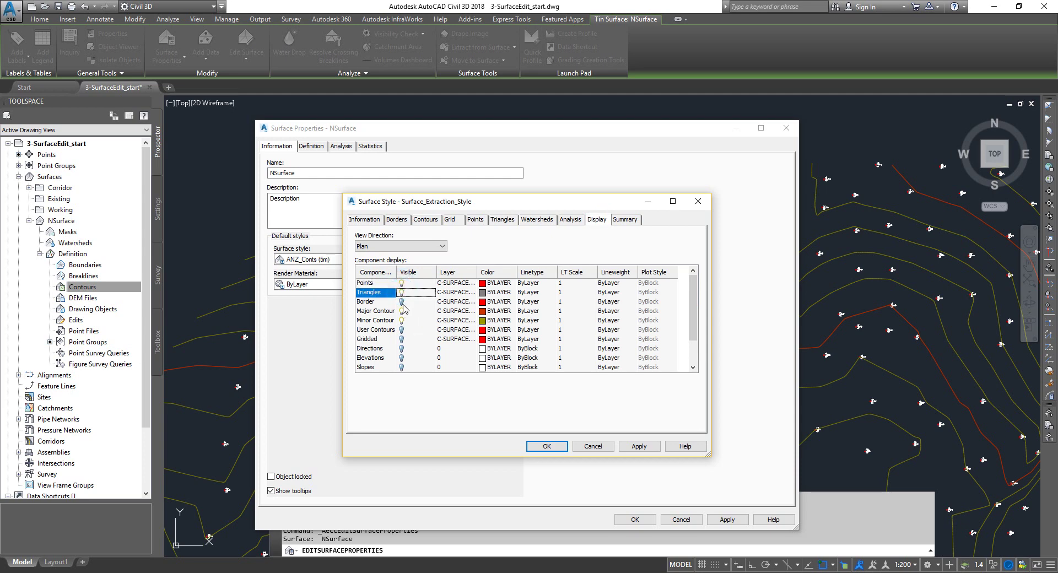
{"action": "left_click", "coordinate": [403, 302]}
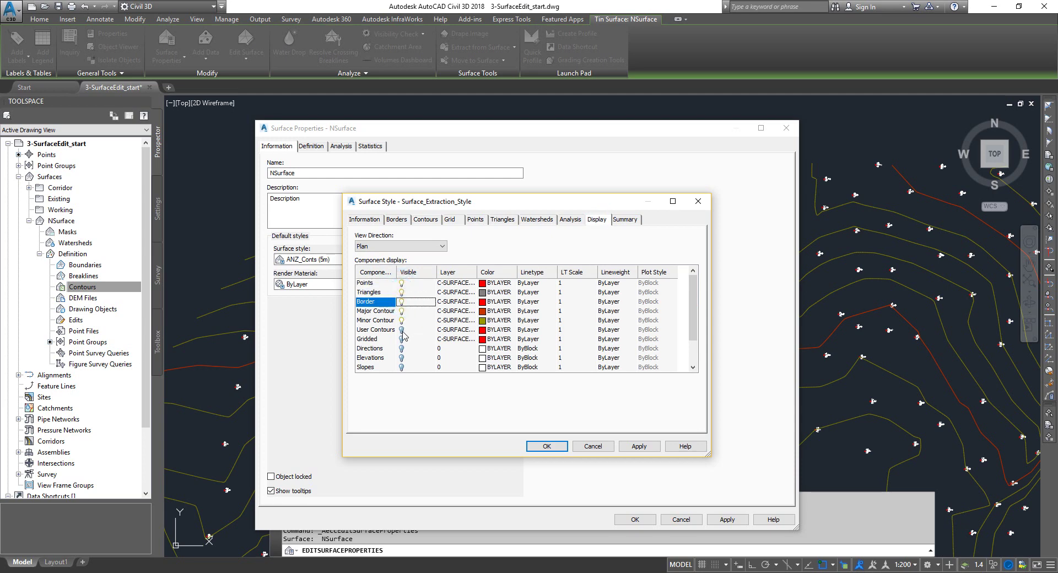
{"action": "left_click", "coordinate": [402, 330]}
{"action": "left_click", "coordinate": [401, 339]}
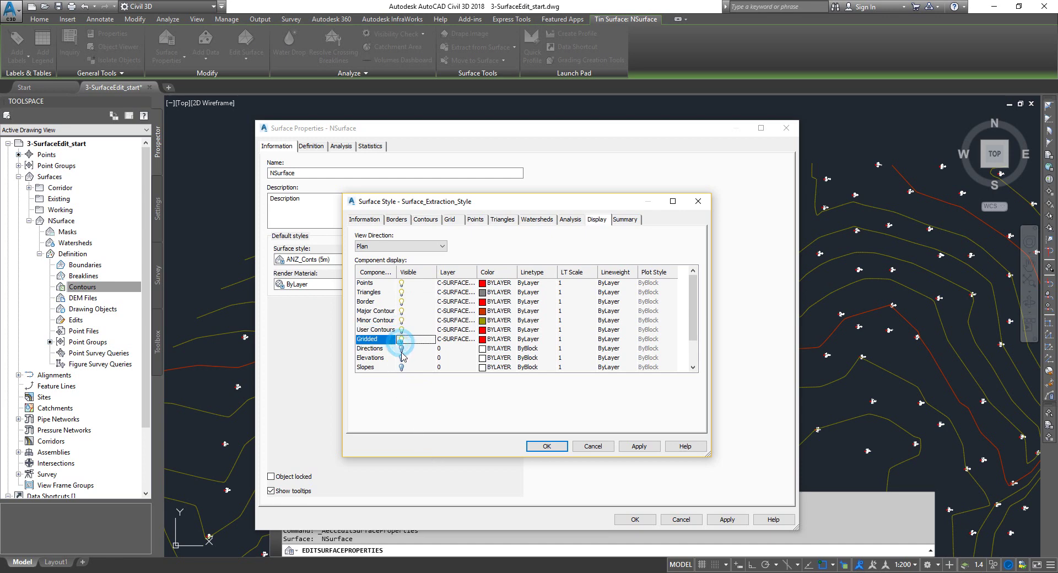
{"action": "left_click", "coordinate": [402, 349]}
{"action": "left_click", "coordinate": [401, 358]}
{"action": "left_click", "coordinate": [401, 367]}
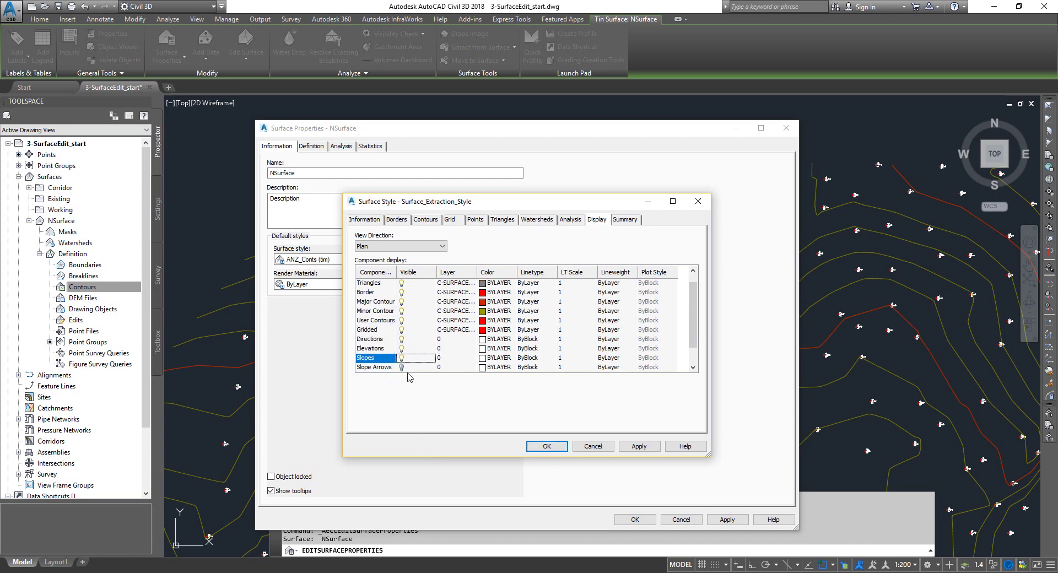
{"action": "left_click", "coordinate": [408, 367]}
{"action": "left_click", "coordinate": [411, 367]}
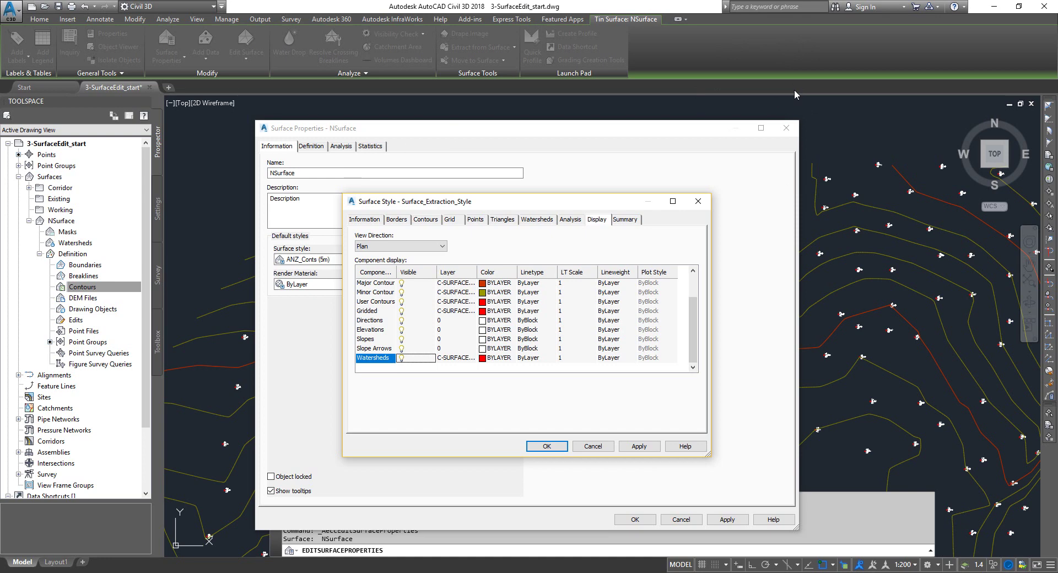
{"action": "scroll", "coordinate": [435, 332], "scroll_direction": "up", "scroll_amount": 1}
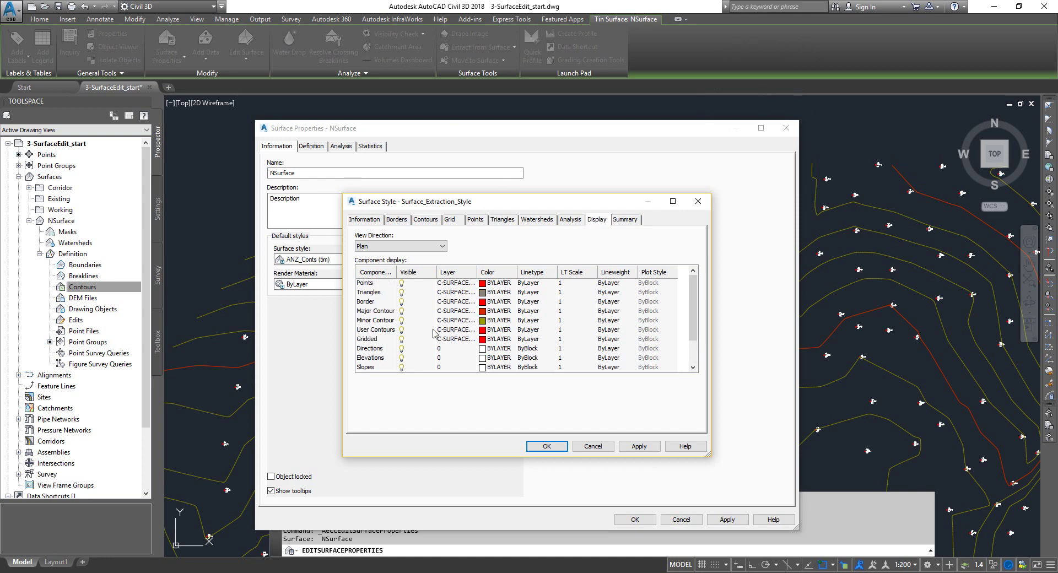
Accept Surface_Extraction_Style for NSurface, then zoom out and back in to view it.
{"action": "left_click", "coordinate": [547, 446]}
{"action": "left_click", "coordinate": [634, 519]}
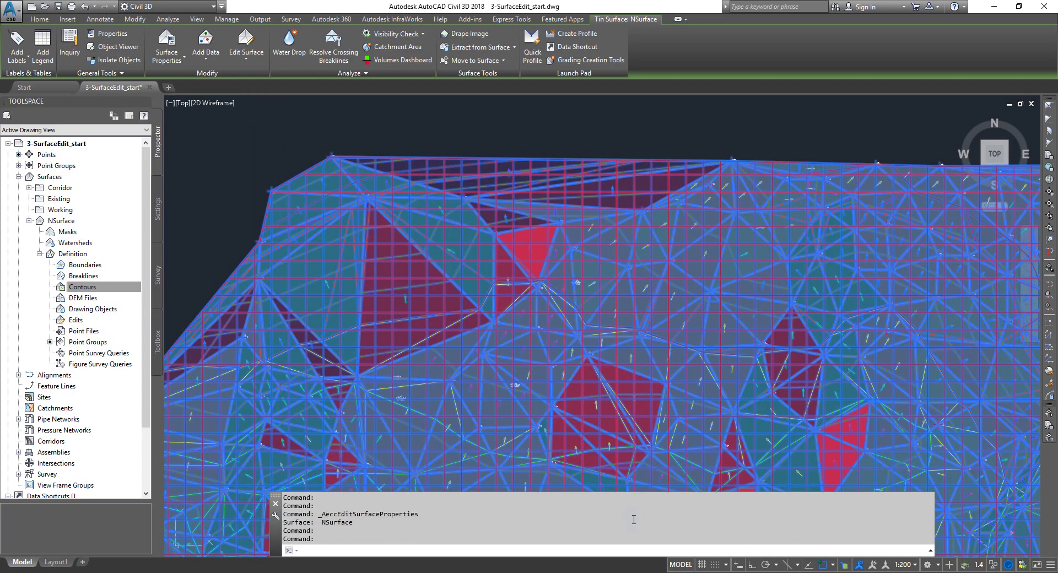
{"action": "scroll", "coordinate": [530, 294], "scroll_direction": "down", "scroll_amount": 5}
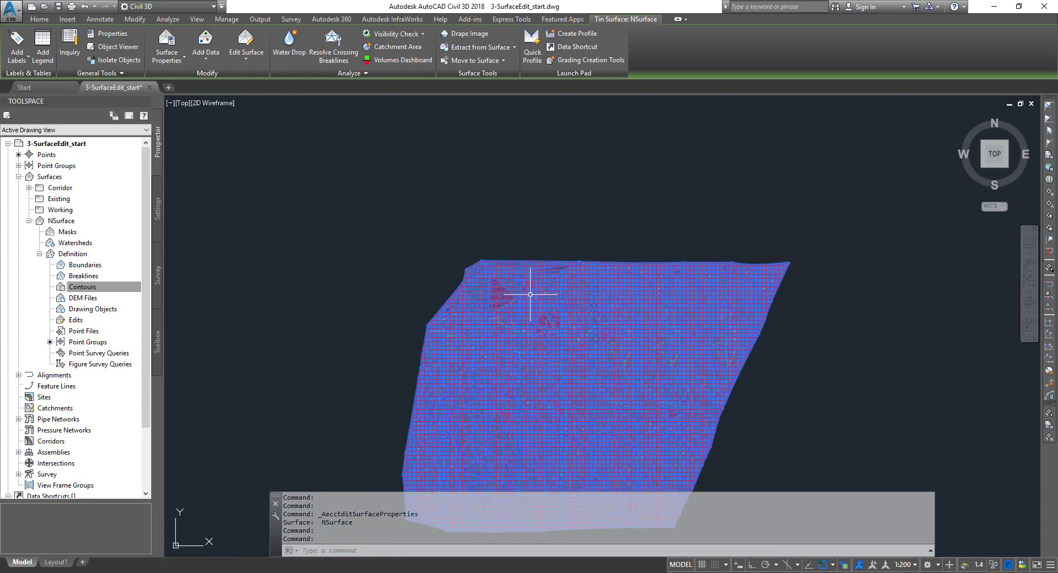
{"action": "scroll", "coordinate": [673, 366], "scroll_direction": "up", "scroll_amount": 2}
{"action": "scroll", "coordinate": [509, 226], "scroll_direction": "up", "scroll_amount": 5}
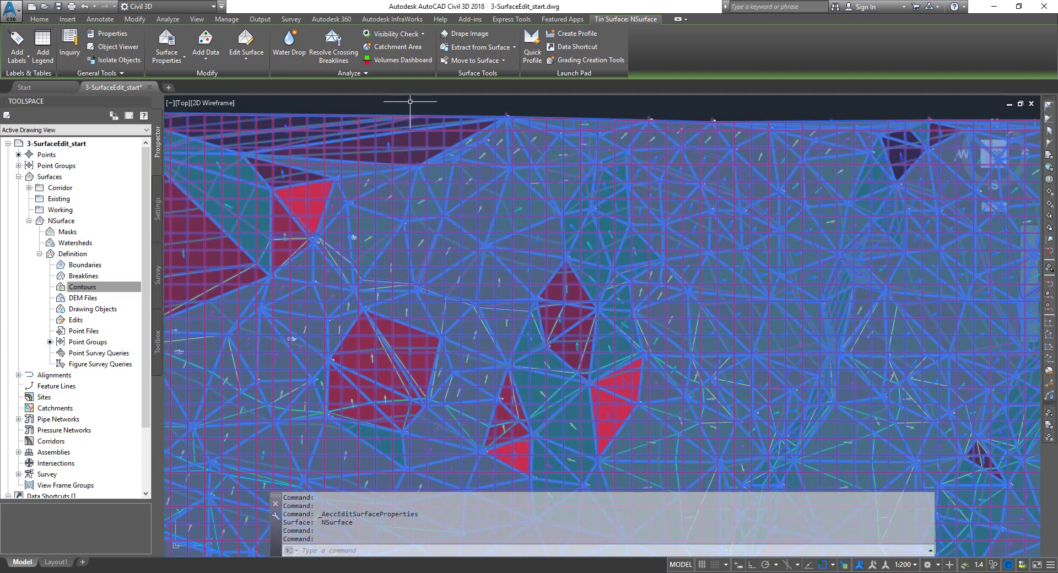
Launch Extract Objects for NSurface, listing Points through Watersheds all checked.
{"action": "left_click", "coordinate": [496, 49]}
{"action": "left_click", "coordinate": [492, 111]}
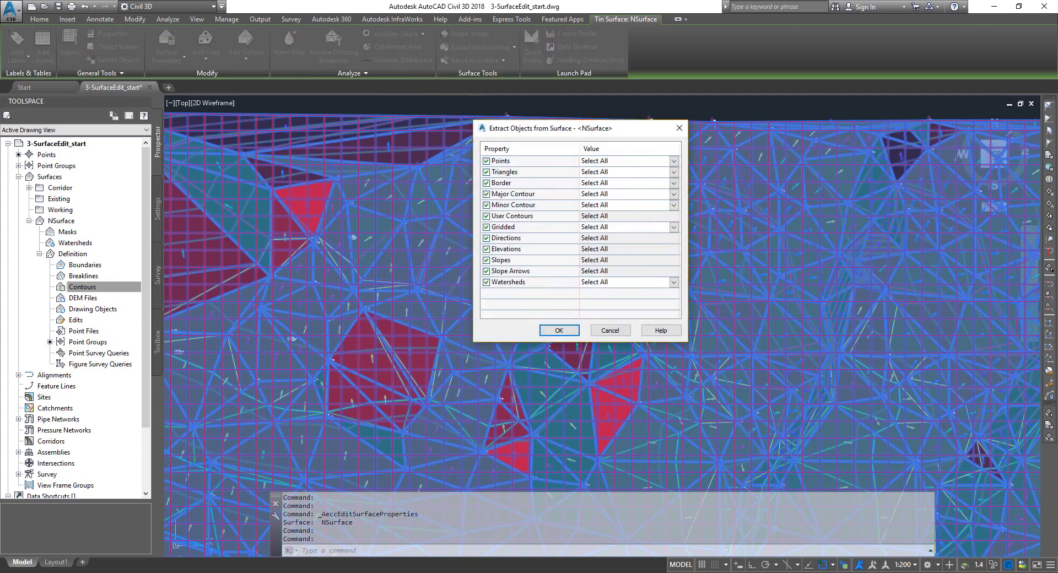